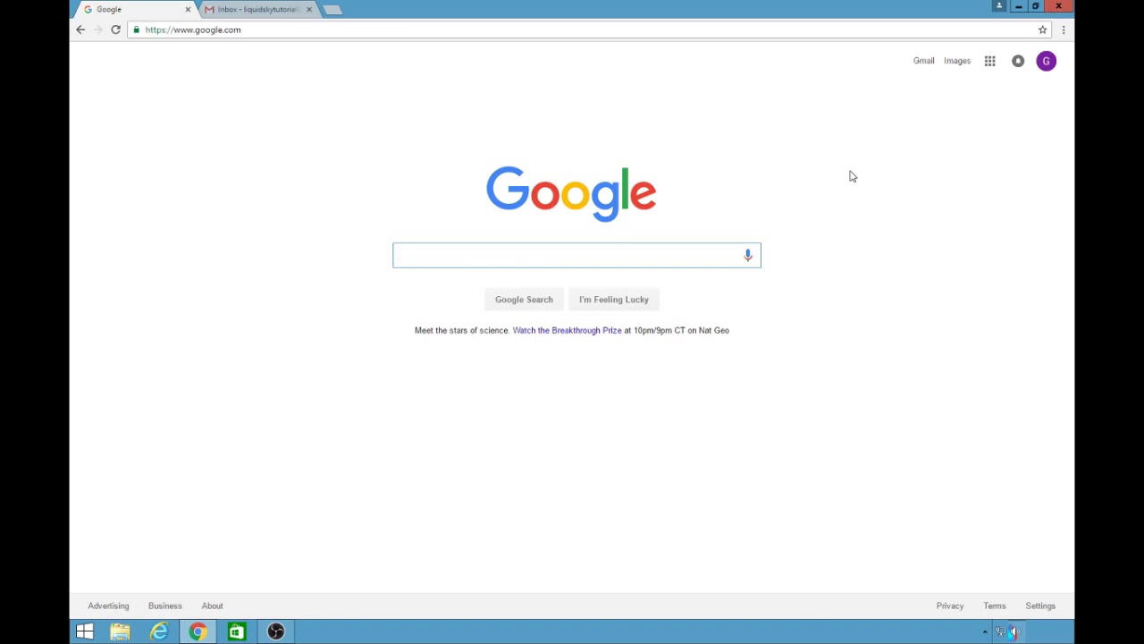
Load the LiquidSky signup page from the pasted goo.gl short link.
{"action": "left_click", "coordinate": [516, 32]}
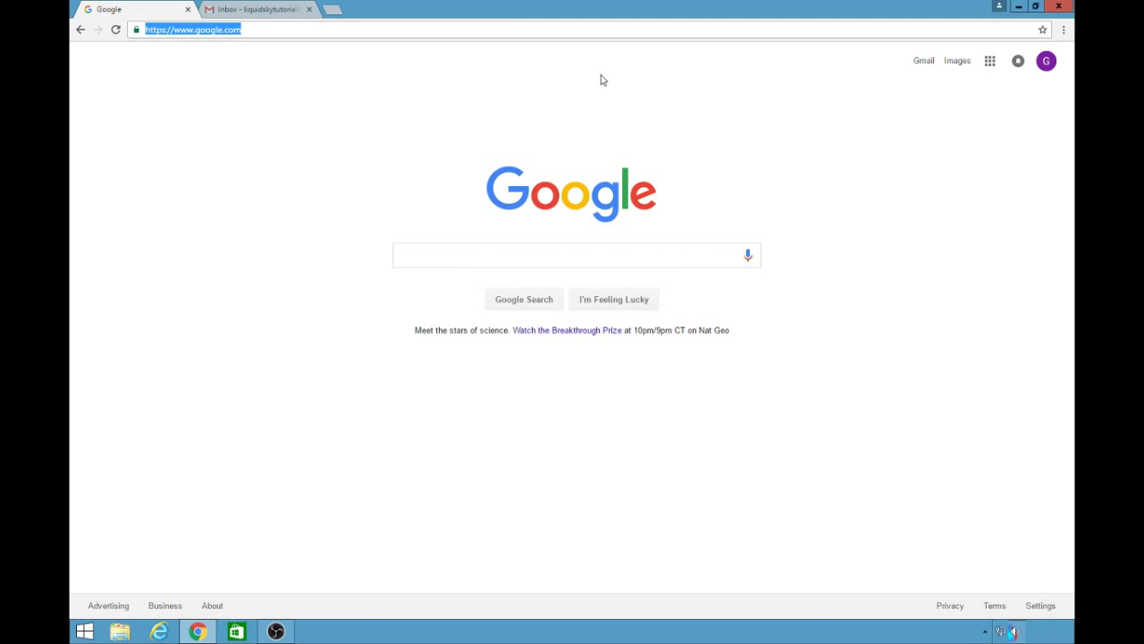
{"action": "key", "text": "BackSpace"}
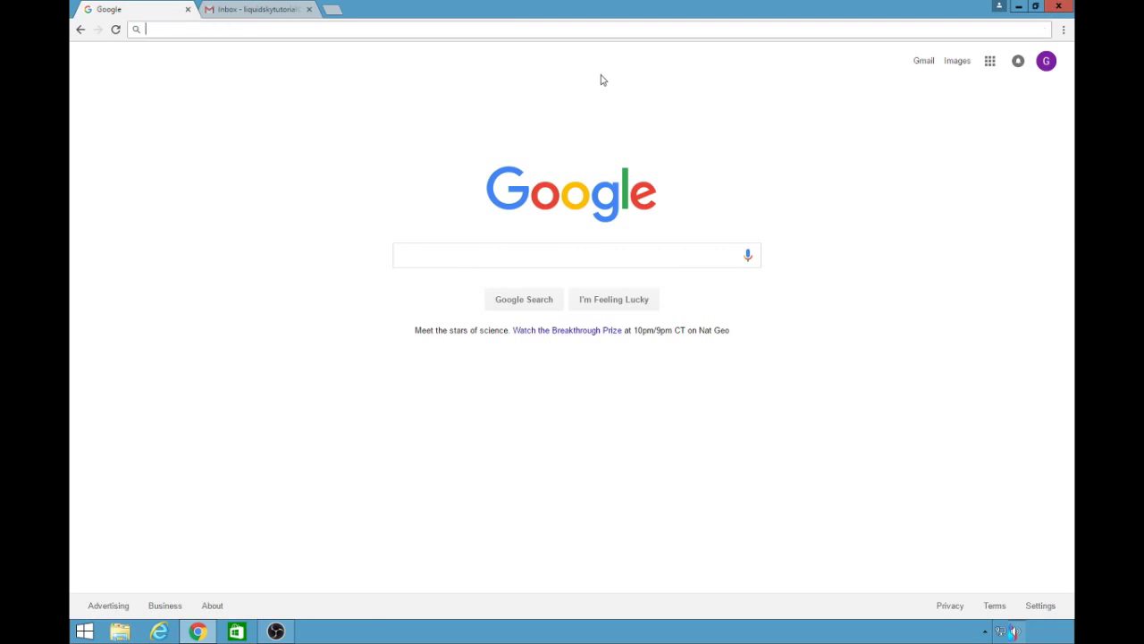
{"action": "type", "text": "https://goo.gl/TcibkD"}
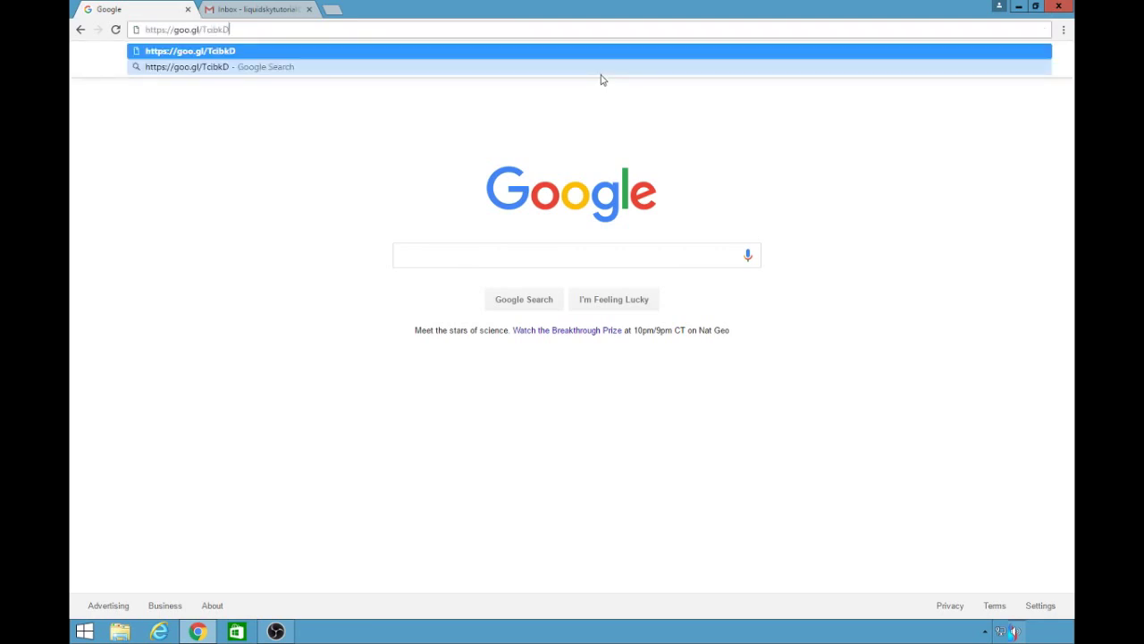
{"action": "key", "text": "Return"}
Fill in the signup form's first name and dismiss the save-password offer.
{"action": "scroll", "coordinate": [492, 246], "scroll_direction": "down", "scroll_amount": 3}
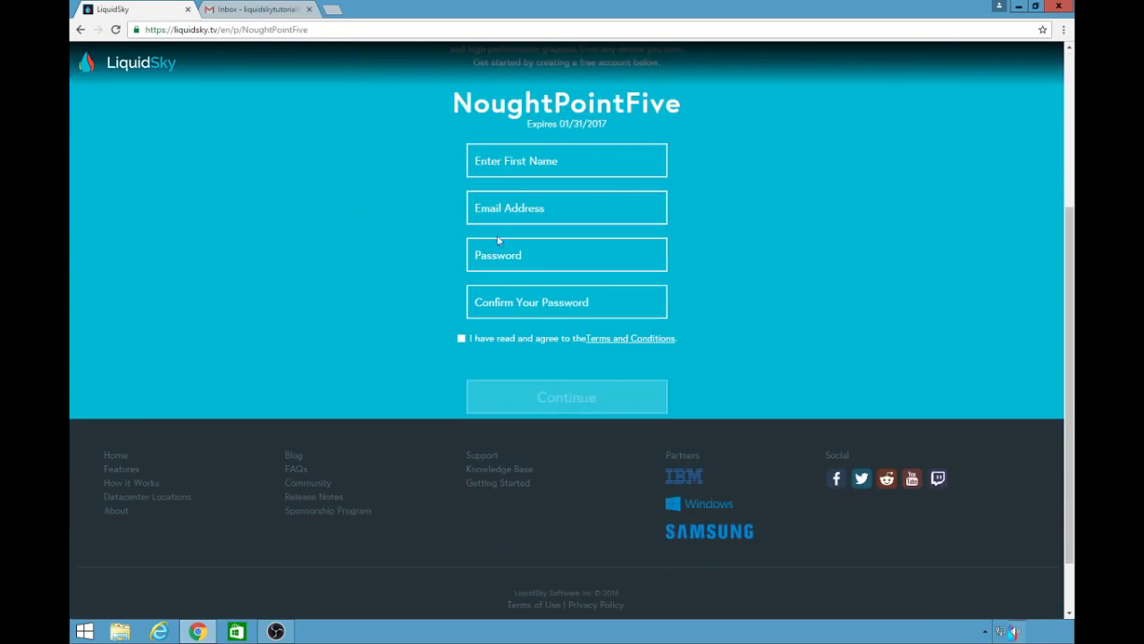
{"action": "left_click", "coordinate": [501, 156]}
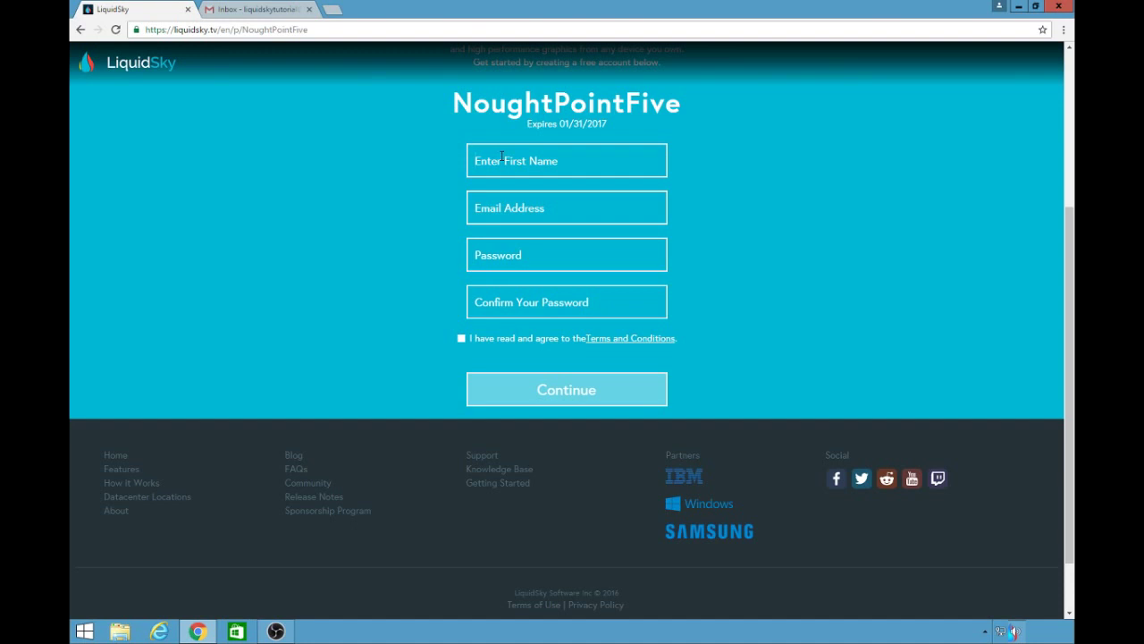
{"action": "type", "text": "Gabe"}
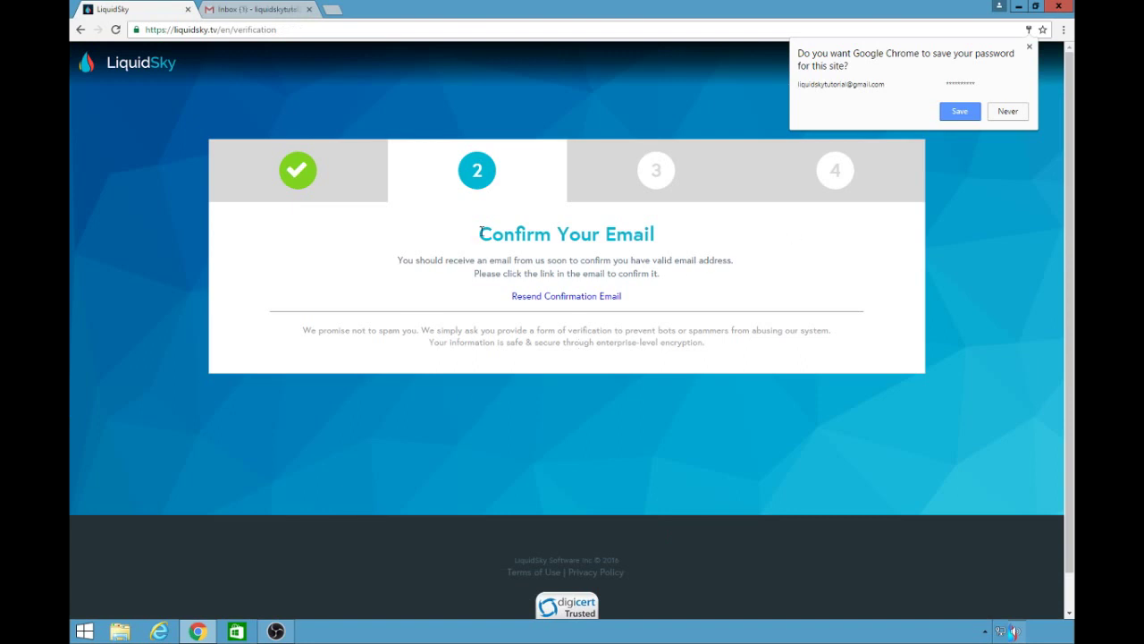
{"action": "left_click", "coordinate": [481, 233]}
Refresh the Gmail inbox, open the LiquidSky Confirm Your Account email and confirm the address.
{"action": "left_click_drag", "start_coordinate": [479, 234], "coordinate": [637, 235]}
{"action": "left_click", "coordinate": [663, 244]}
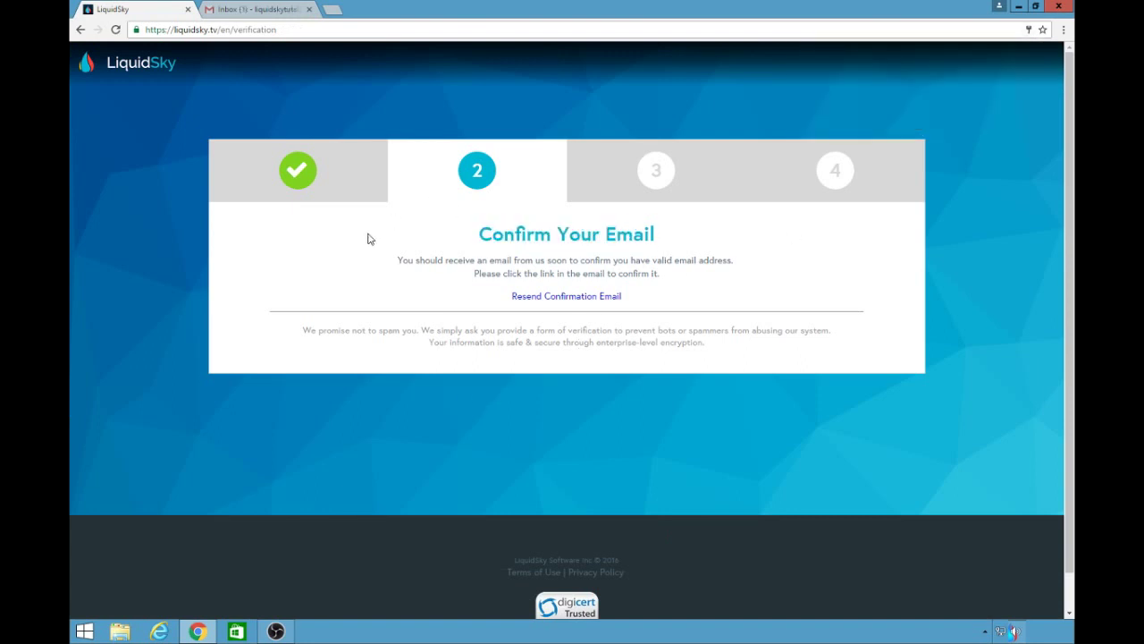
{"action": "left_click", "coordinate": [251, 9]}
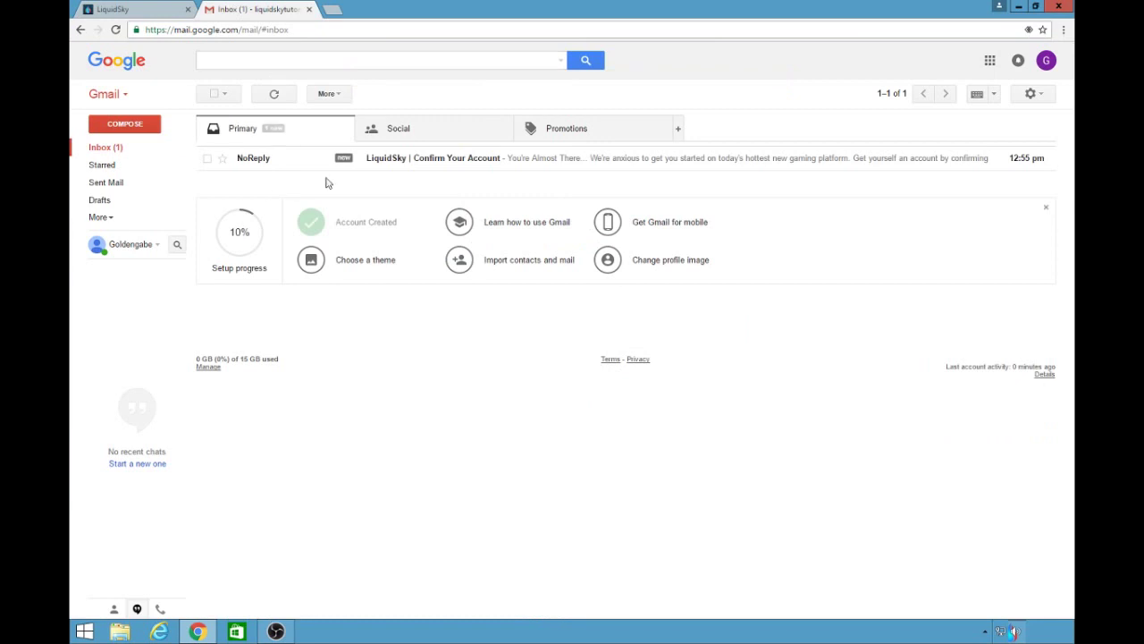
{"action": "left_click", "coordinate": [268, 93]}
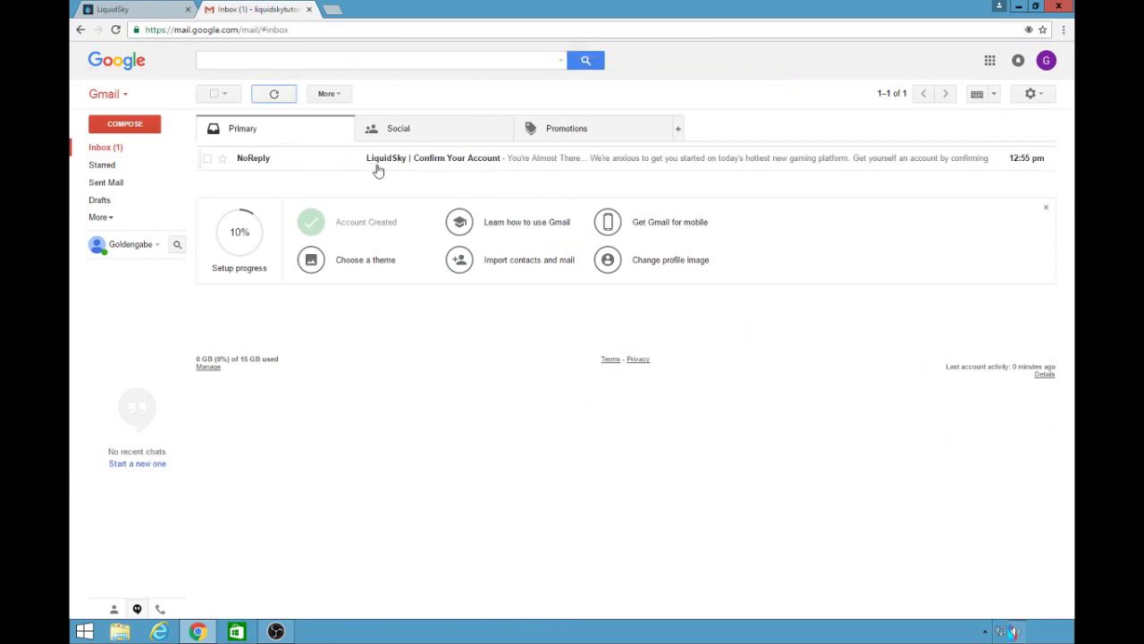
{"action": "left_click", "coordinate": [274, 94]}
{"action": "left_click", "coordinate": [382, 165]}
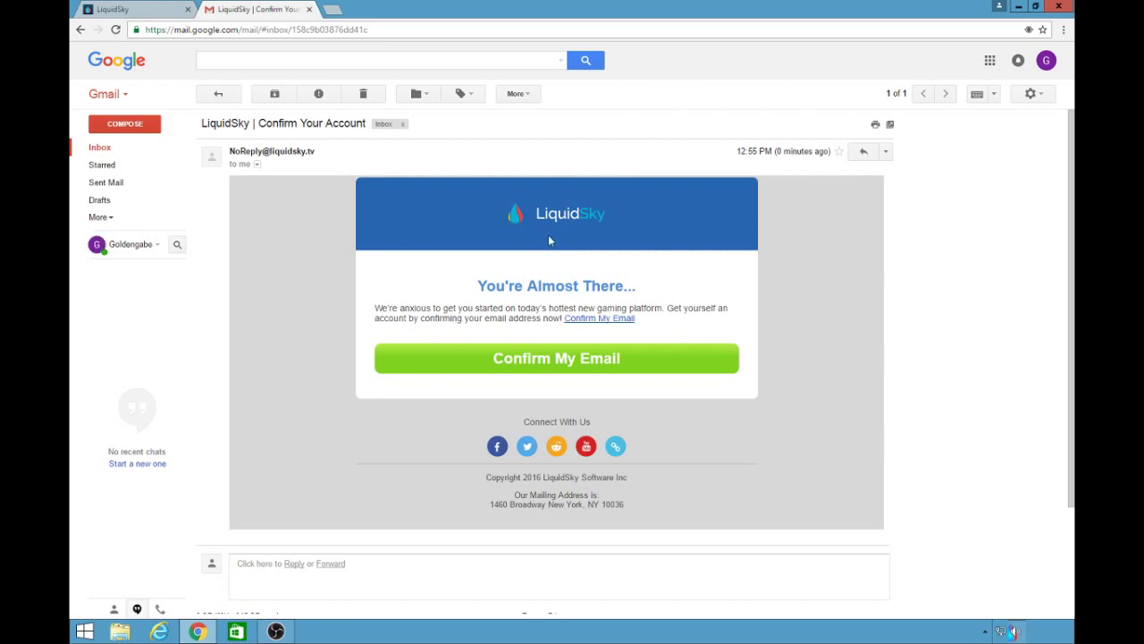
{"action": "left_click", "coordinate": [516, 370]}
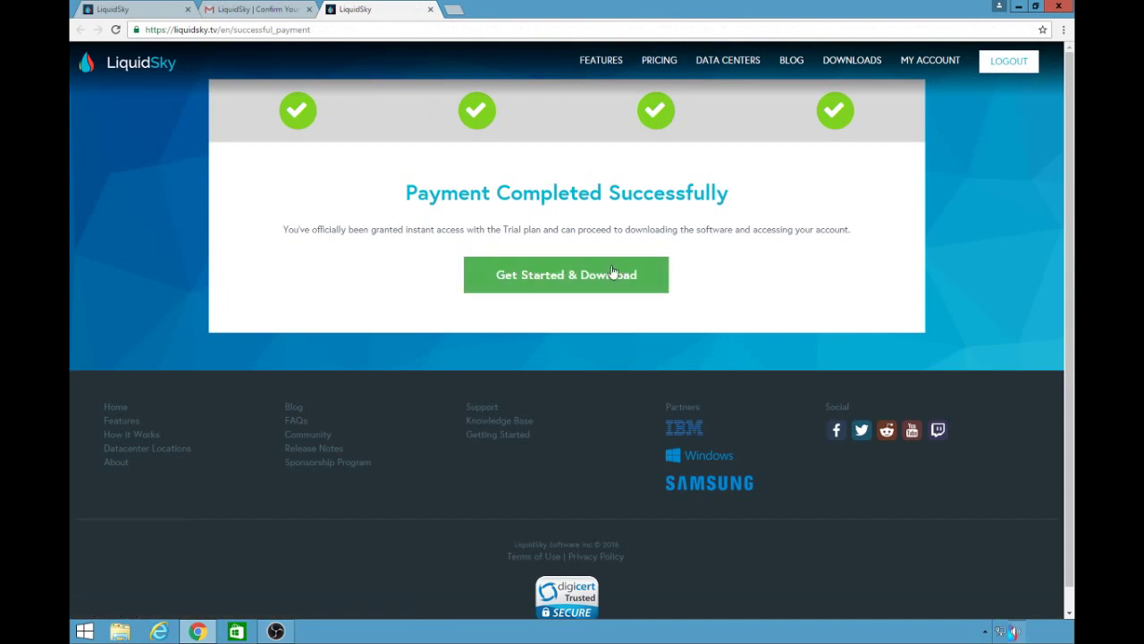
Start the Getting Started Guide and advance through its Free Trial, Package and Specs steps.
{"action": "left_click", "coordinate": [506, 289]}
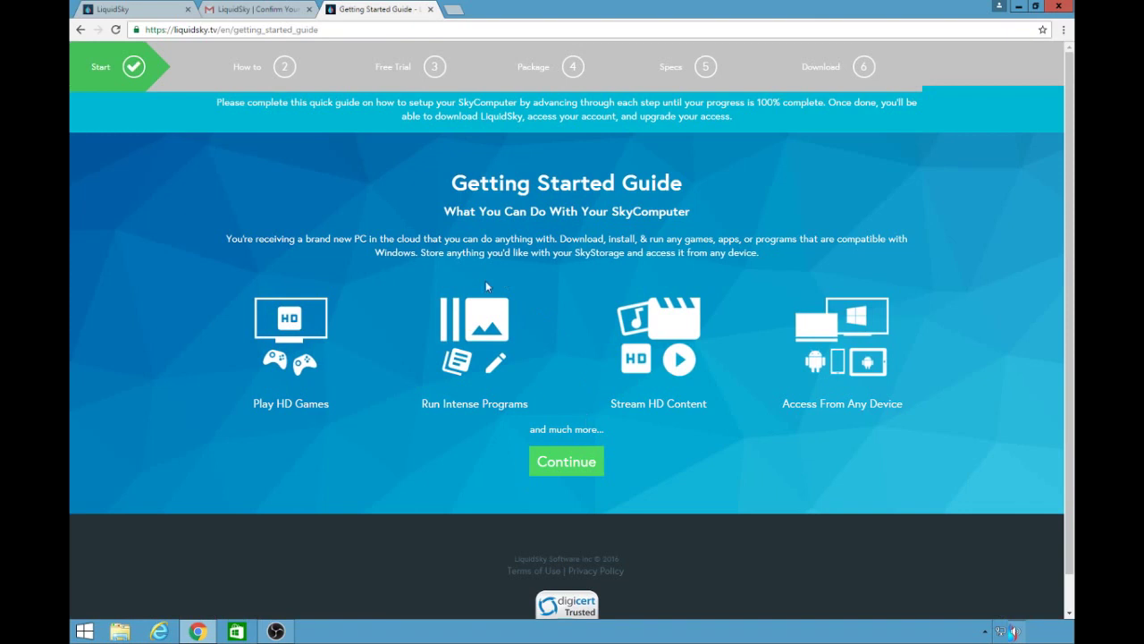
{"action": "left_click", "coordinate": [559, 476]}
{"action": "left_click", "coordinate": [558, 481]}
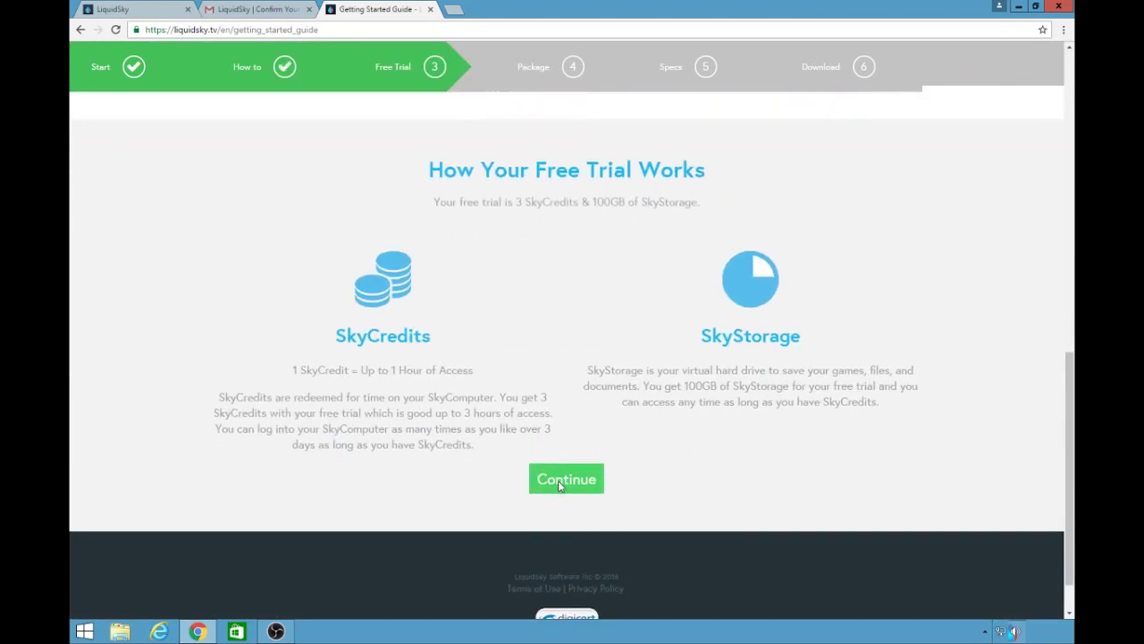
{"action": "left_click", "coordinate": [559, 482]}
{"action": "left_click", "coordinate": [569, 437]}
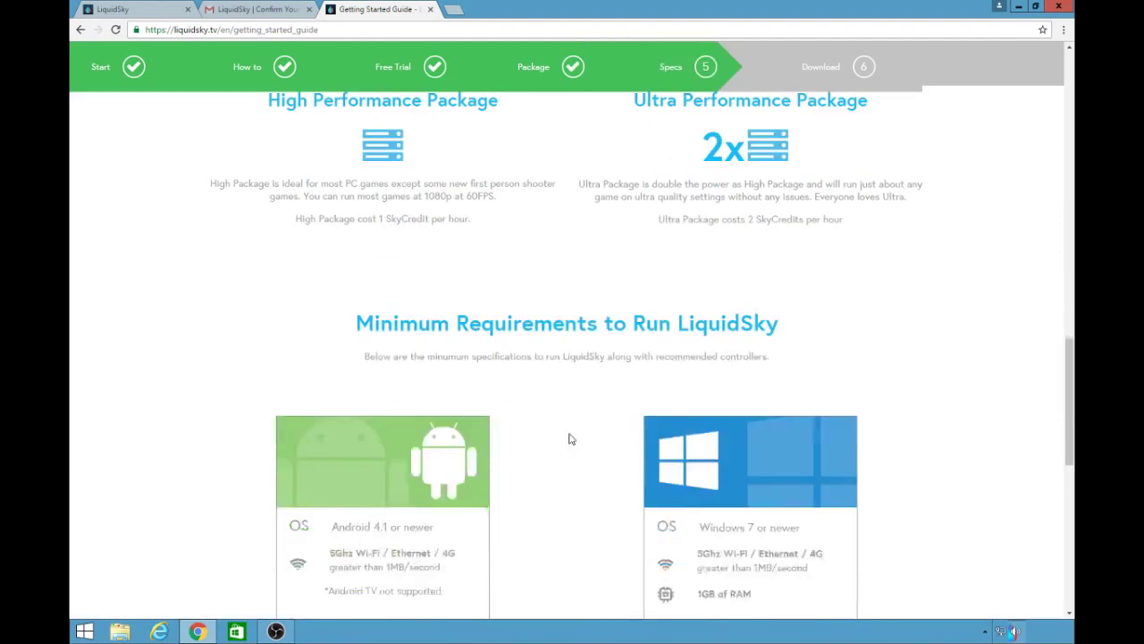
Continue to the guide's Download step and download the Windows client.
{"action": "scroll", "coordinate": [554, 375], "scroll_direction": "down", "scroll_amount": 5}
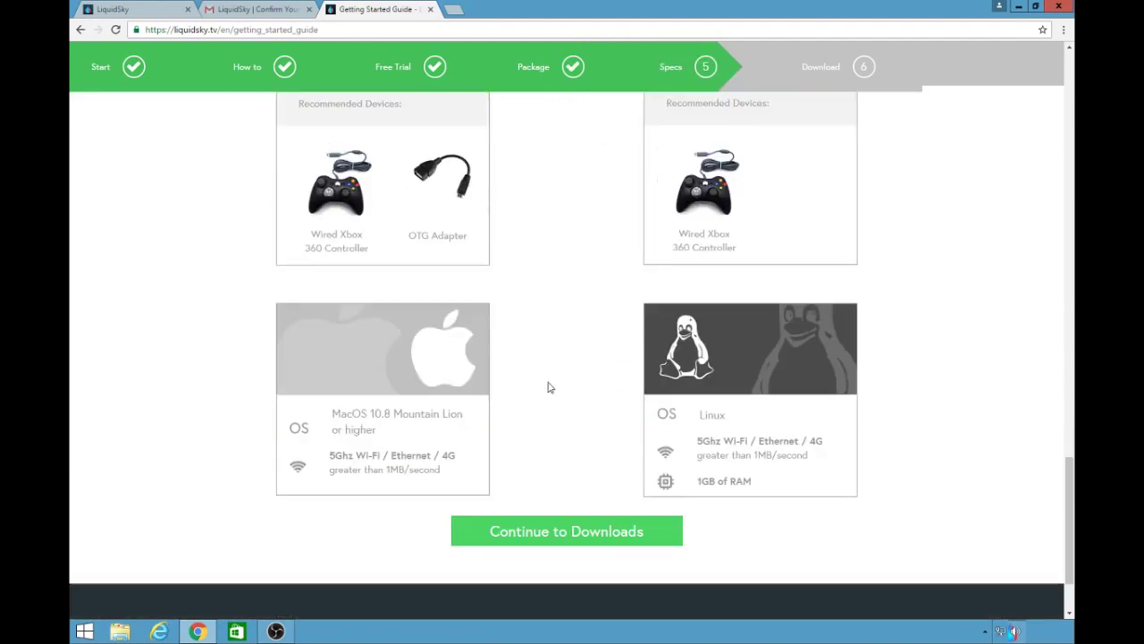
{"action": "left_click", "coordinate": [561, 529]}
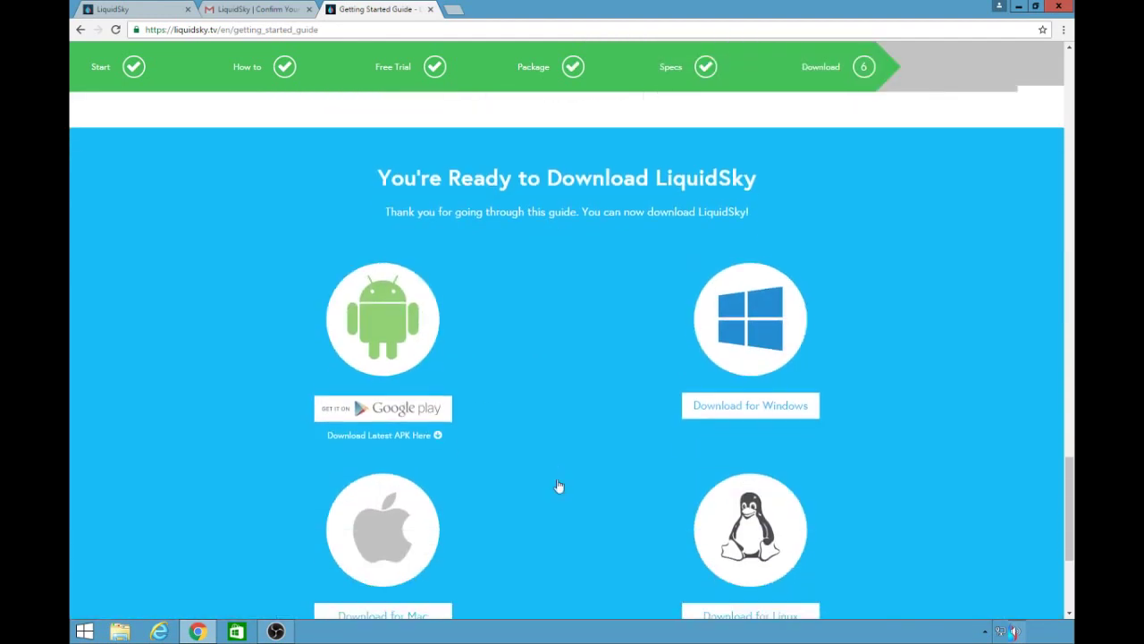
{"action": "scroll", "coordinate": [506, 399], "scroll_direction": "down", "scroll_amount": 2}
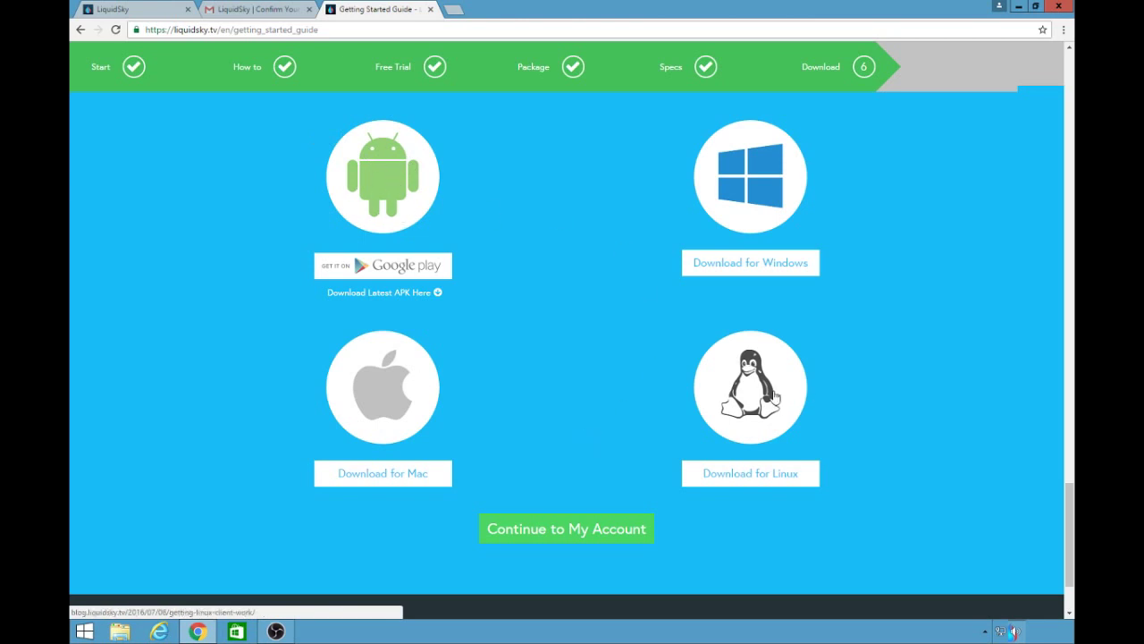
{"action": "left_click", "coordinate": [767, 272]}
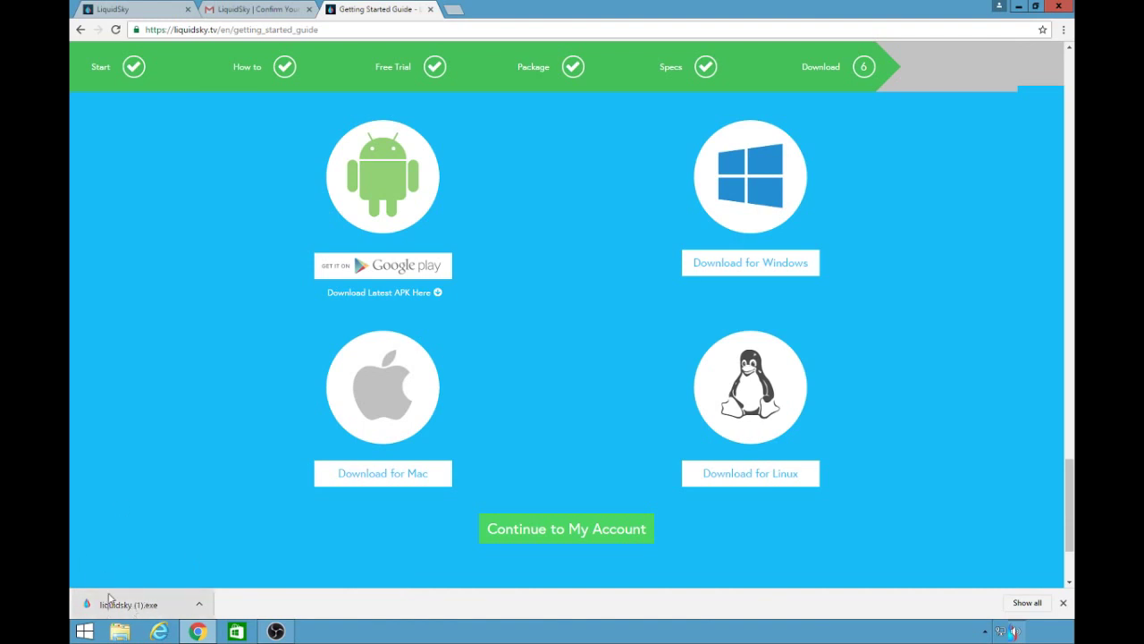
Run liquidsky (1).exe from the download shelf, allowing it past the security warning.
{"action": "left_click", "coordinate": [106, 605]}
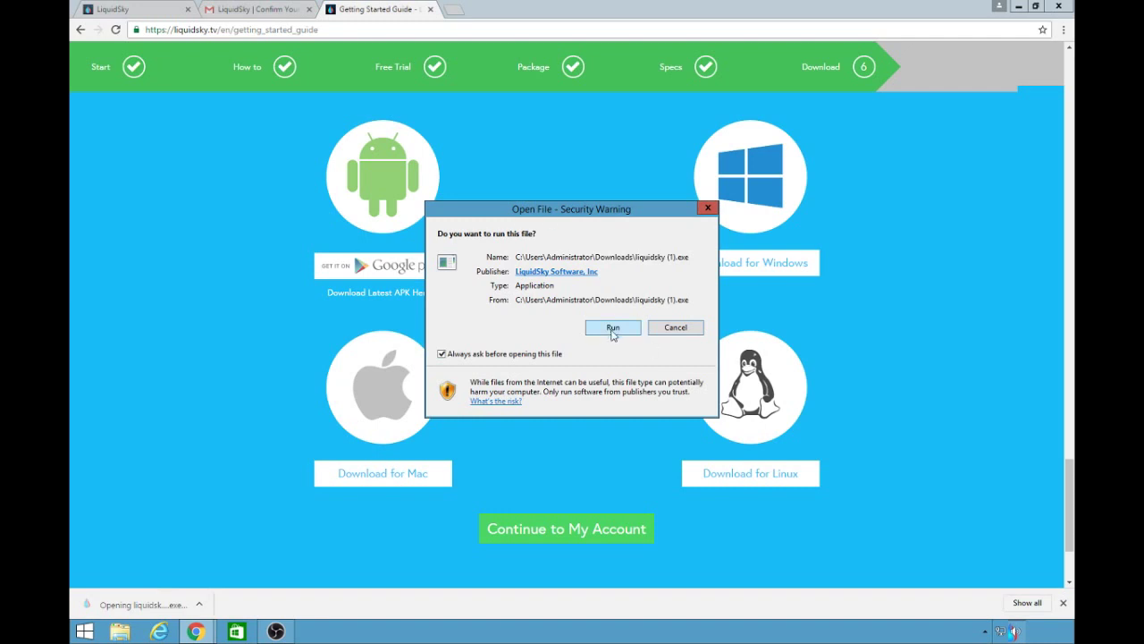
{"action": "left_click", "coordinate": [612, 329]}
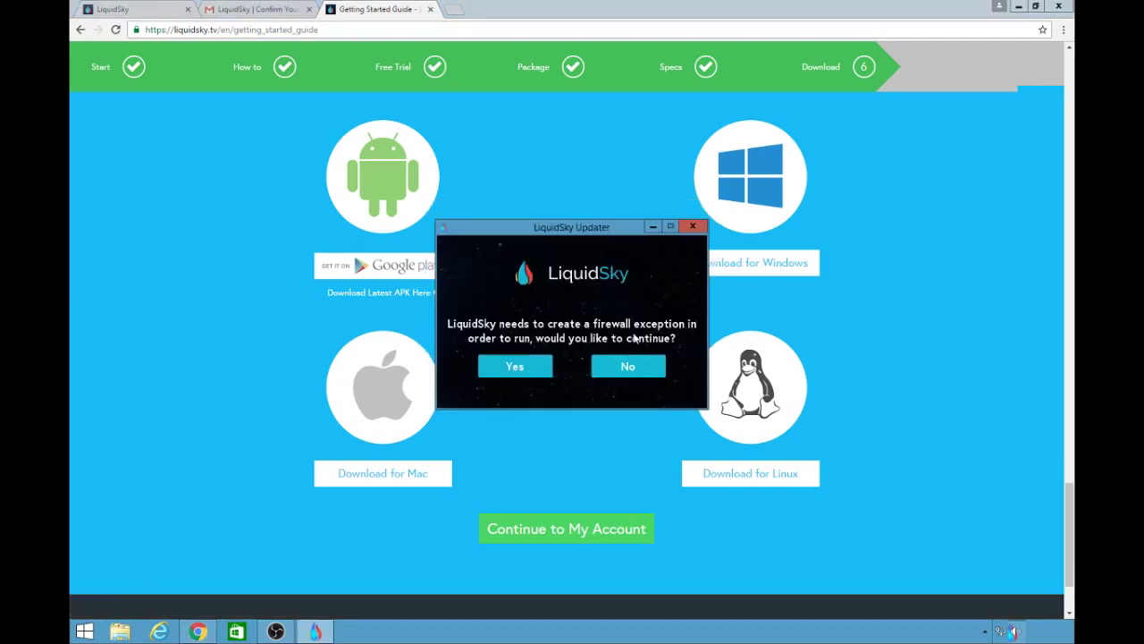
Allow LiquidSky's firewall exception, move the updater aside and begin entering the login email.
{"action": "left_click", "coordinate": [537, 368]}
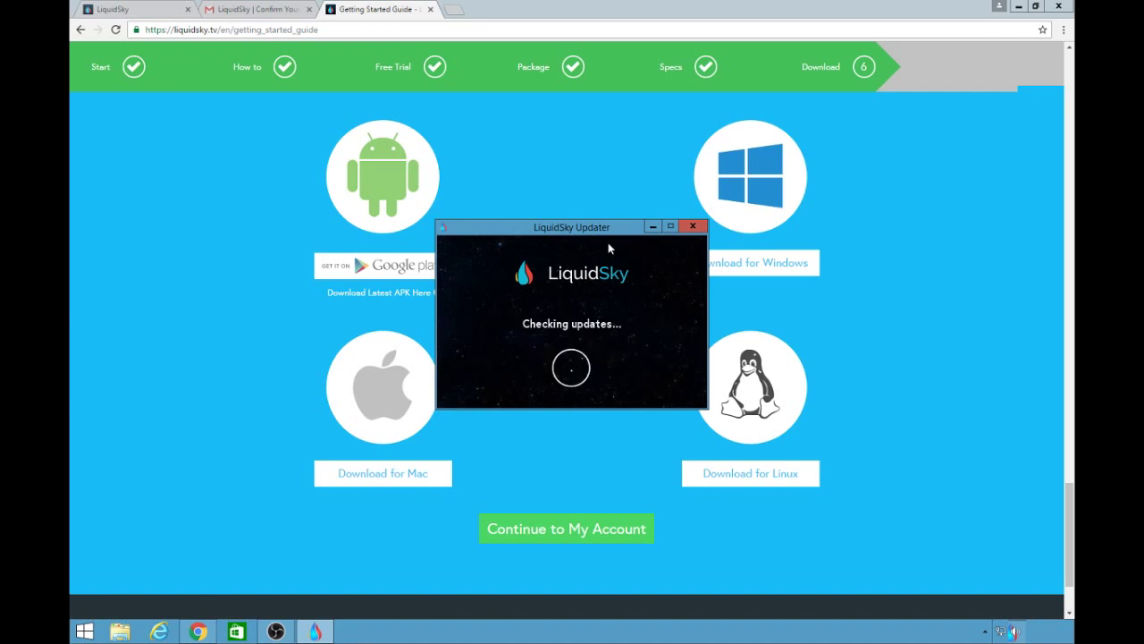
{"action": "left_click_drag", "start_coordinate": [615, 229], "coordinate": [665, 231]}
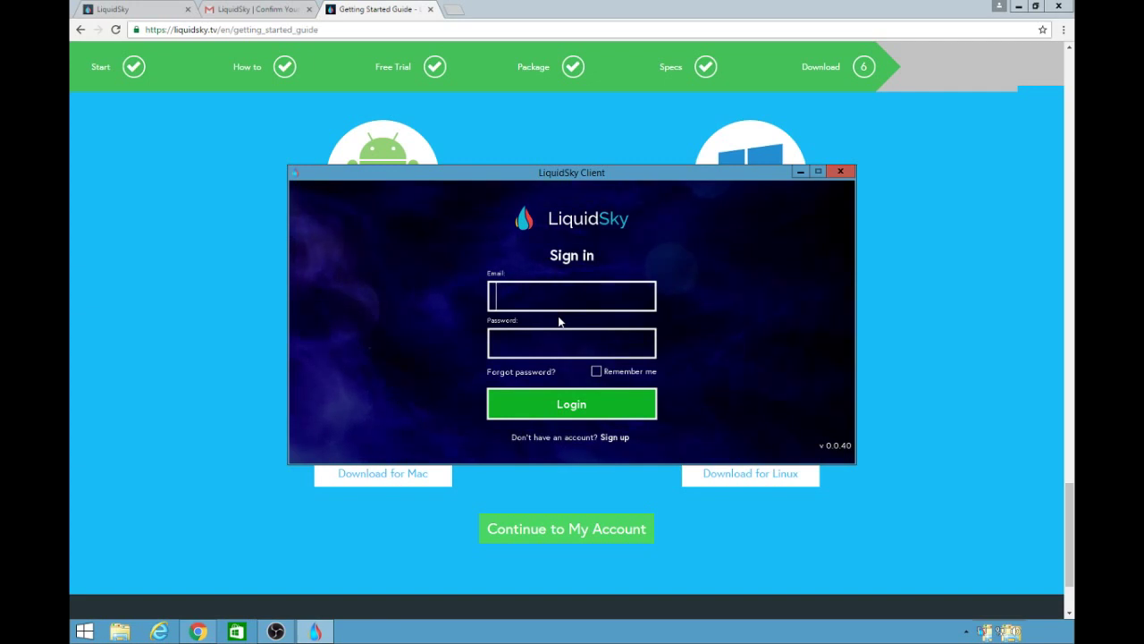
{"action": "type", "text": "te"}
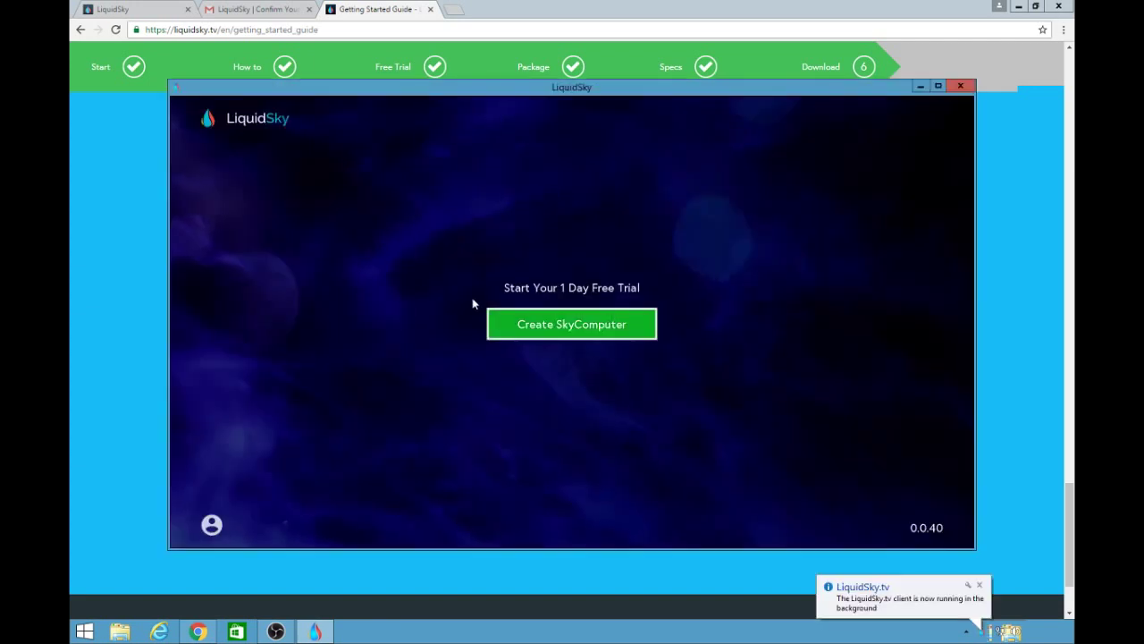
Create a SkyComputer in Frankfurt with the High performance package and dismiss the mouse mode notice.
{"action": "left_click", "coordinate": [618, 333]}
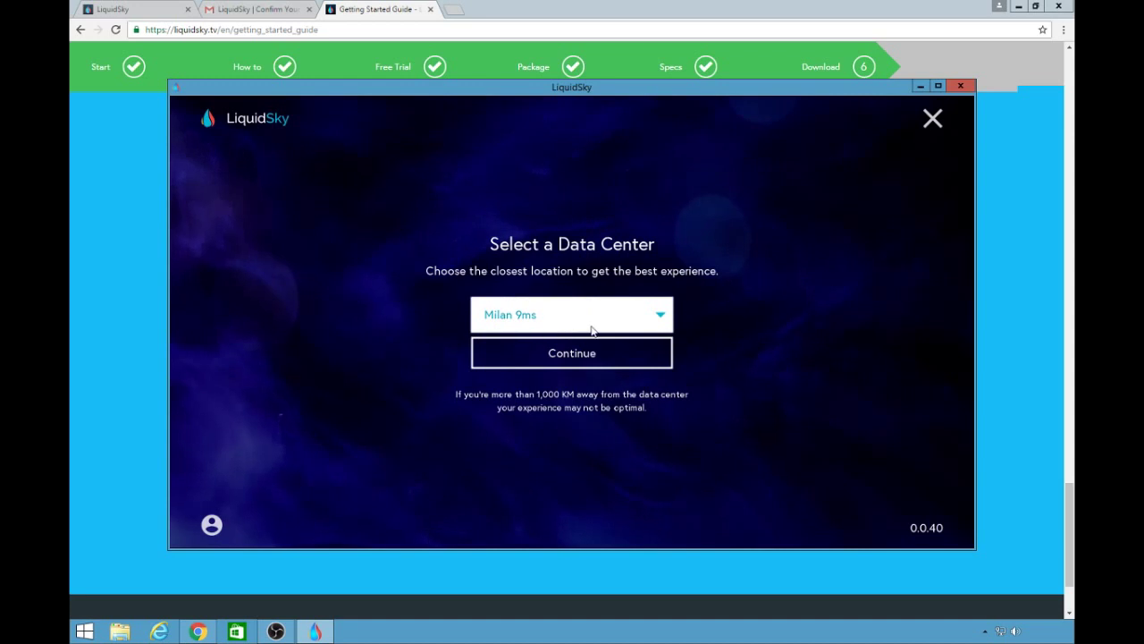
{"action": "left_click", "coordinate": [593, 322]}
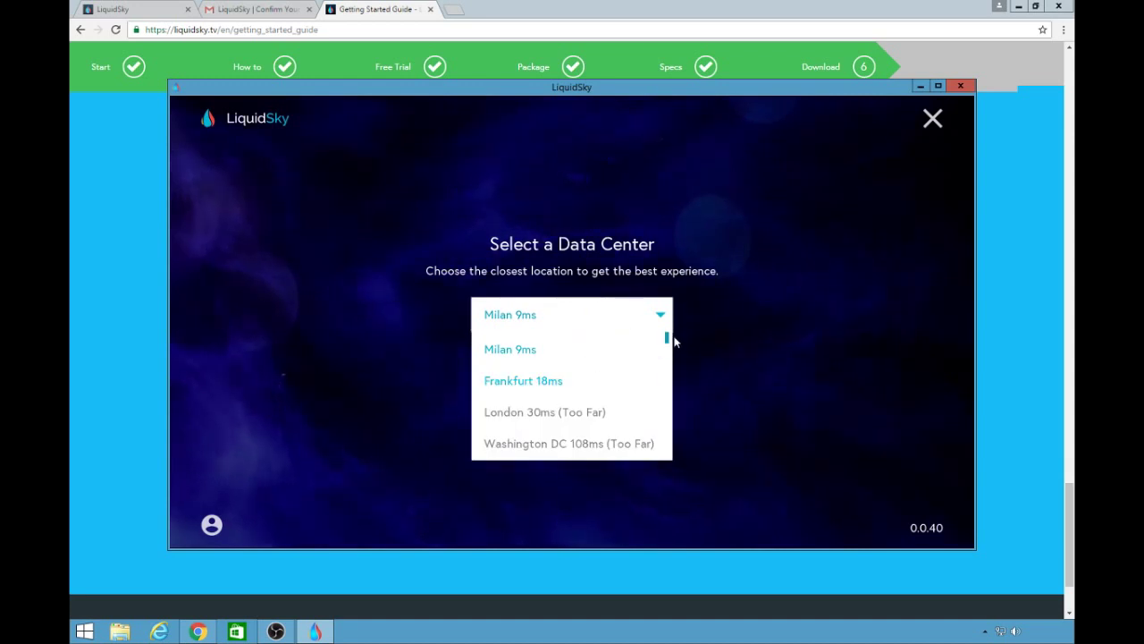
{"action": "scroll", "coordinate": [536, 367], "scroll_direction": "down", "scroll_amount": 3}
{"action": "scroll", "coordinate": [591, 409], "scroll_direction": "down", "scroll_amount": 6}
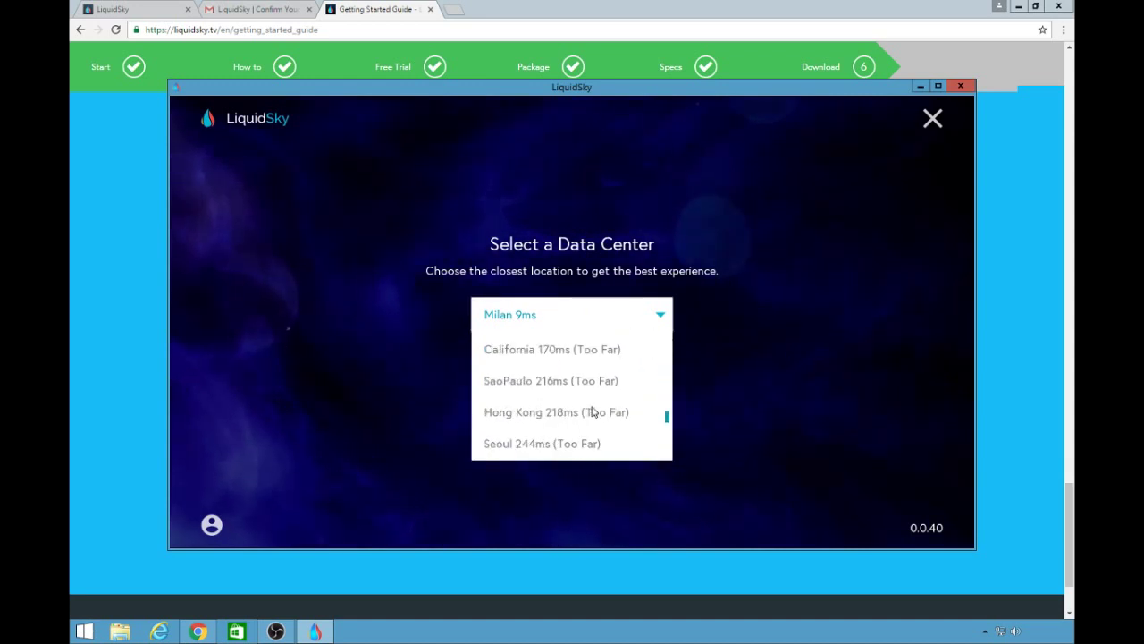
{"action": "scroll", "coordinate": [592, 411], "scroll_direction": "up", "scroll_amount": 8}
{"action": "scroll", "coordinate": [591, 411], "scroll_direction": "up", "scroll_amount": 2}
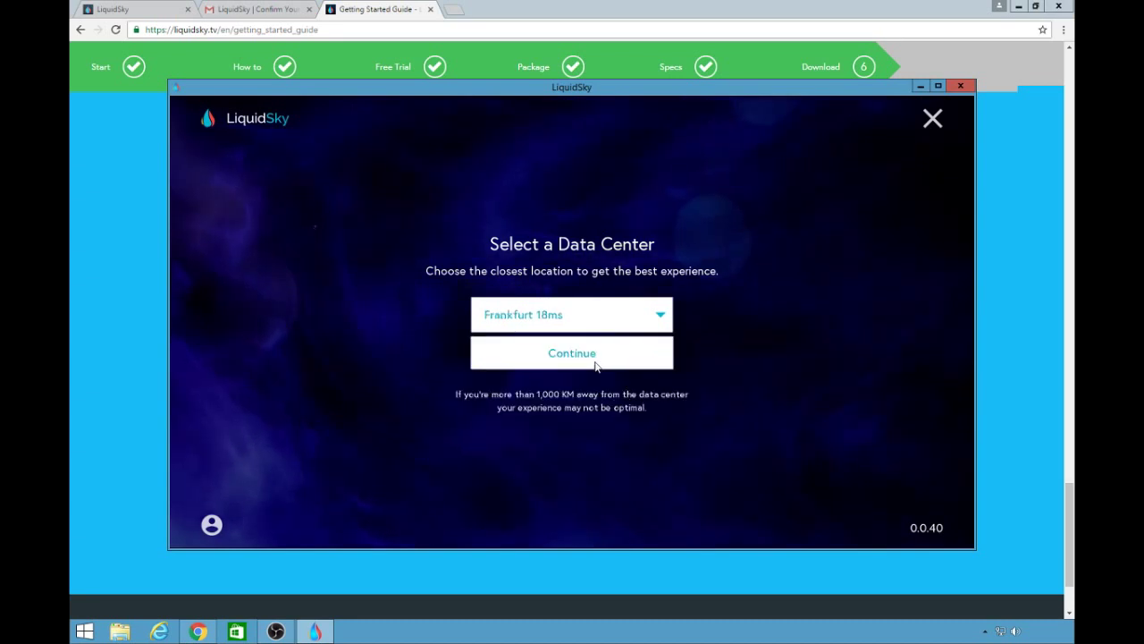
{"action": "left_click", "coordinate": [595, 364]}
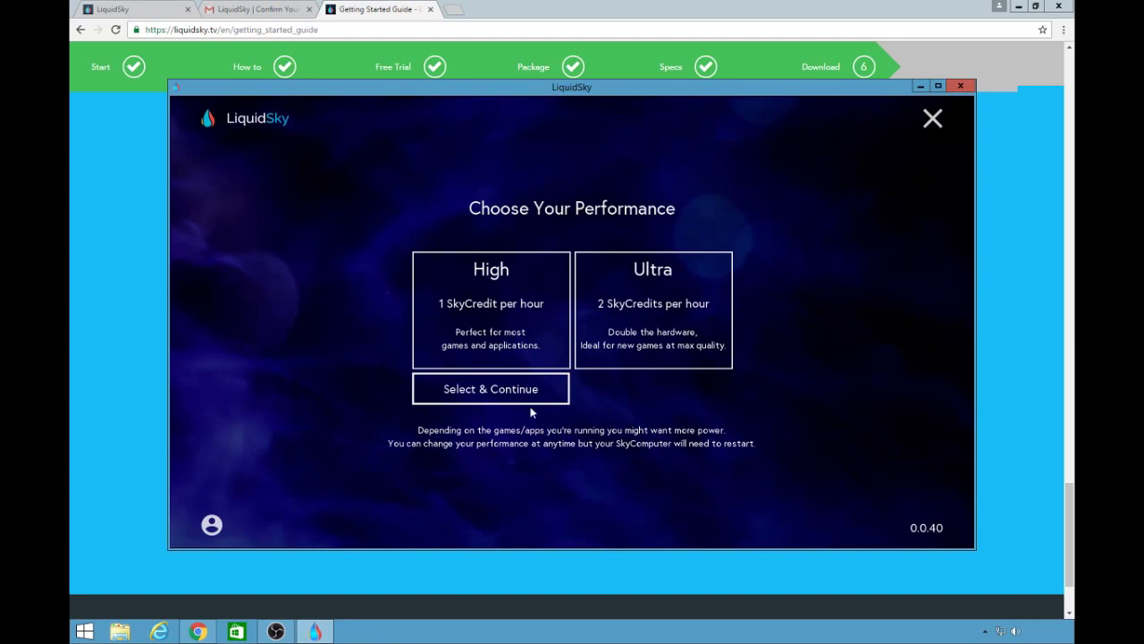
{"action": "left_click", "coordinate": [501, 392]}
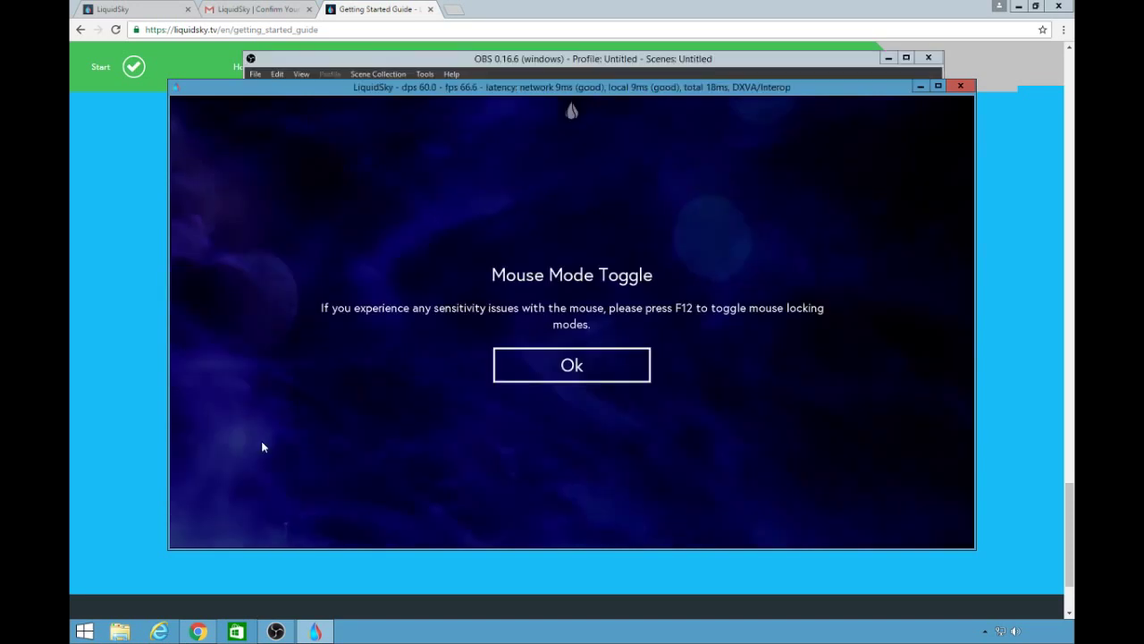
{"action": "left_click", "coordinate": [533, 364]}
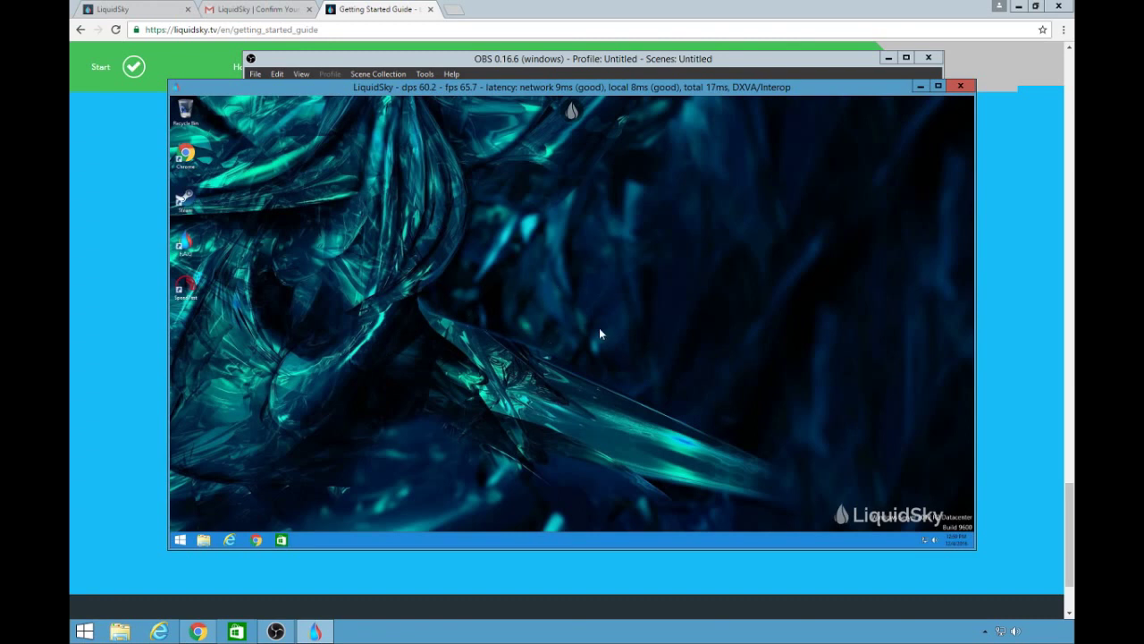